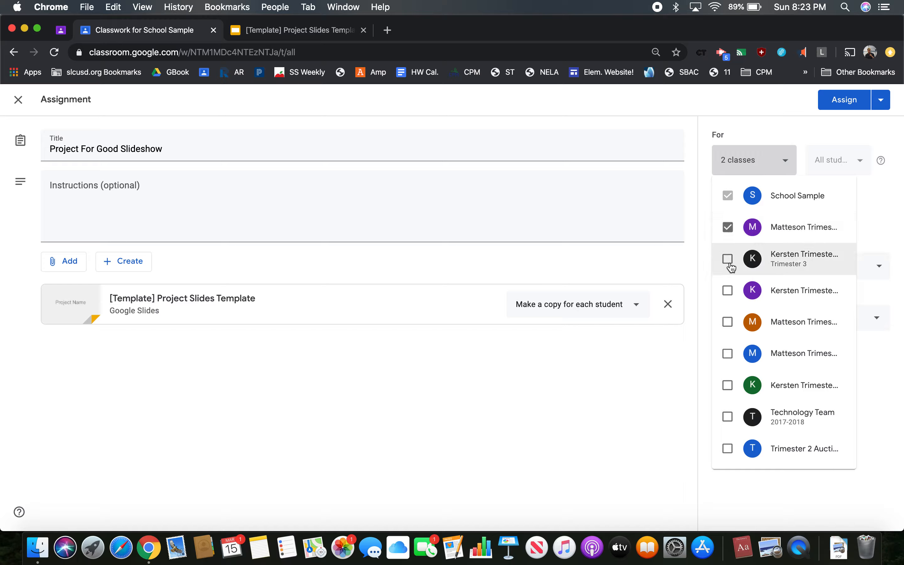
# Step: Limit the assignment to the School Sample class by deselecting the other classes, and review its student selection
pyautogui.click(728, 259)
pyautogui.click(696, 237)
pyautogui.click(788, 162)
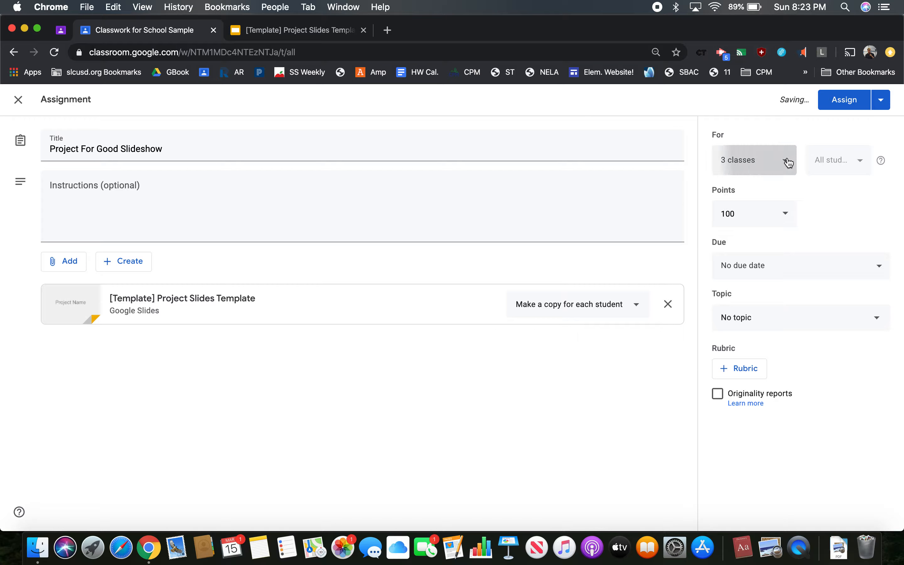
pyautogui.click(727, 258)
pyautogui.click(730, 227)
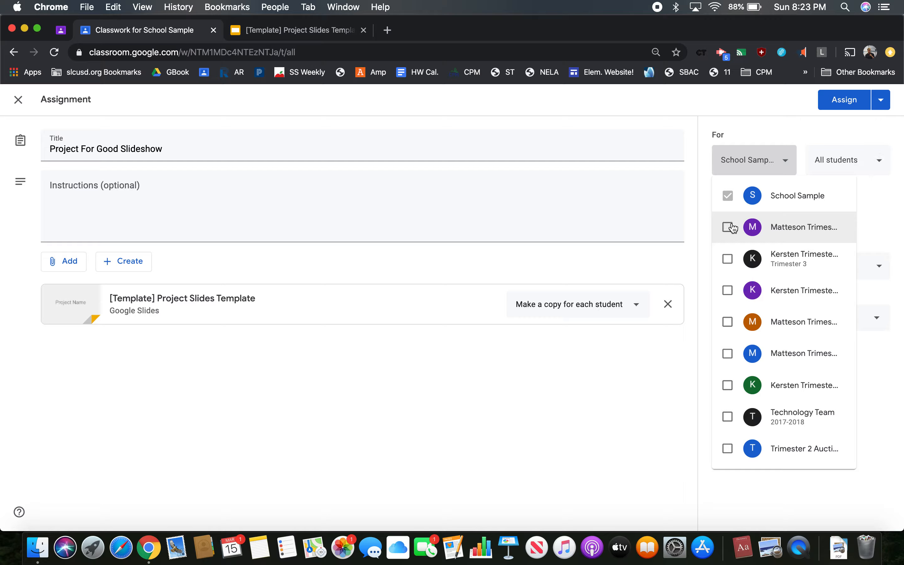
pyautogui.click(874, 194)
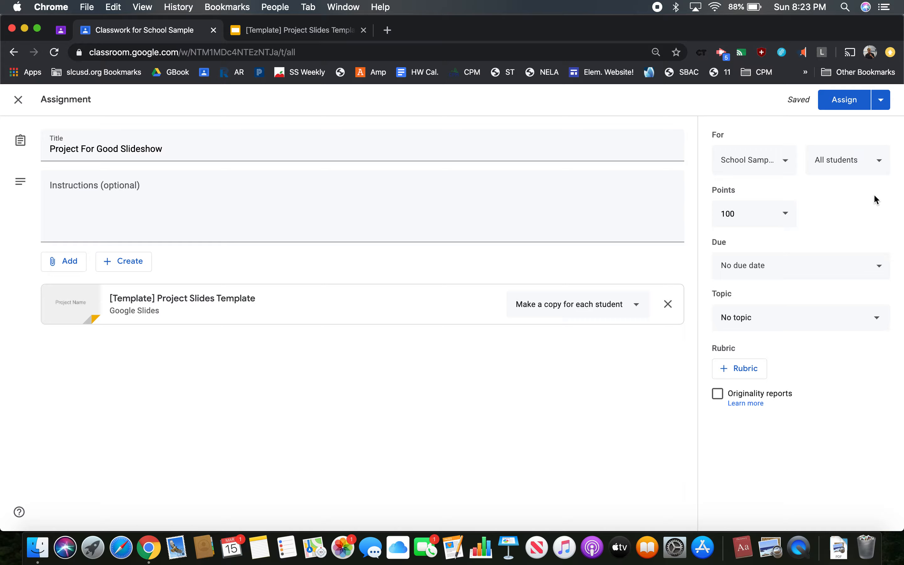
pyautogui.click(863, 170)
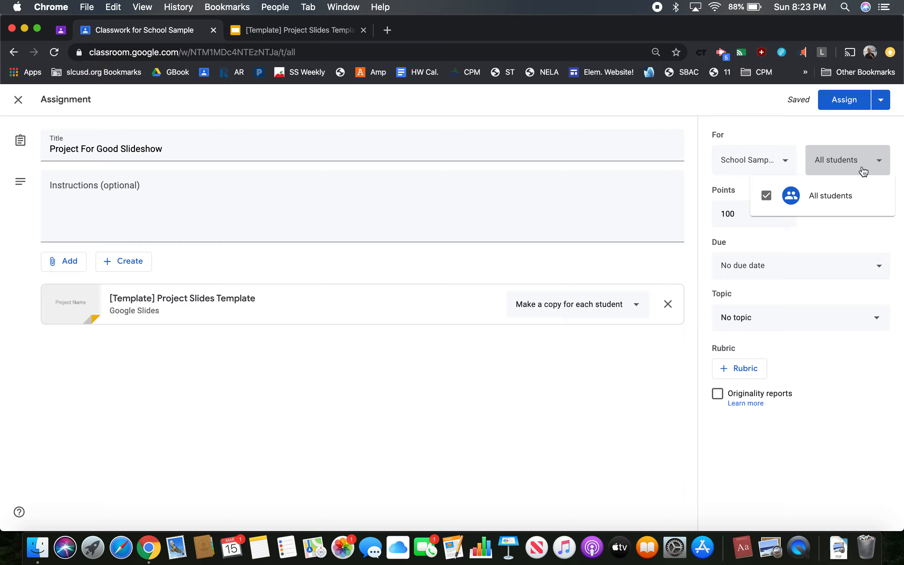
pyautogui.click(864, 171)
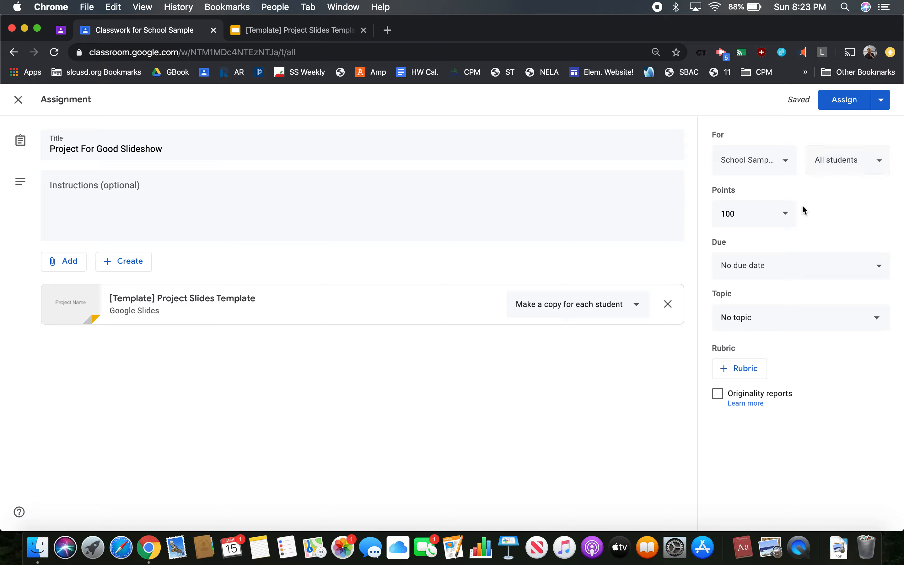
# Step: Set the assignment's point value to 4
pyautogui.click(768, 216)
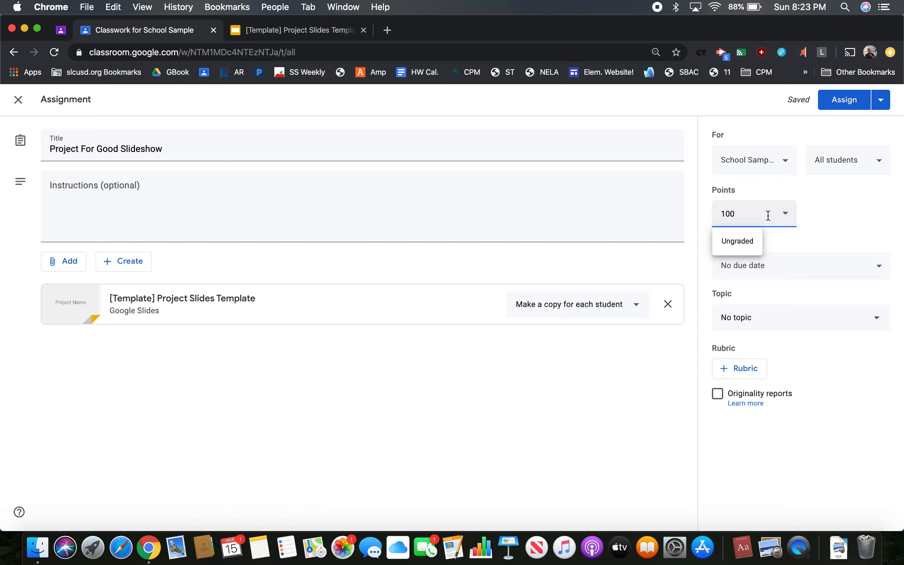
pyautogui.press('BackSpace')
pyautogui.press('BackSpace')
pyautogui.press('BackSpace')
pyautogui.write('4')
pyautogui.click(841, 225)
# Step: Set the assignment's due date to Mar 18, 2020, without a due time
pyautogui.click(852, 276)
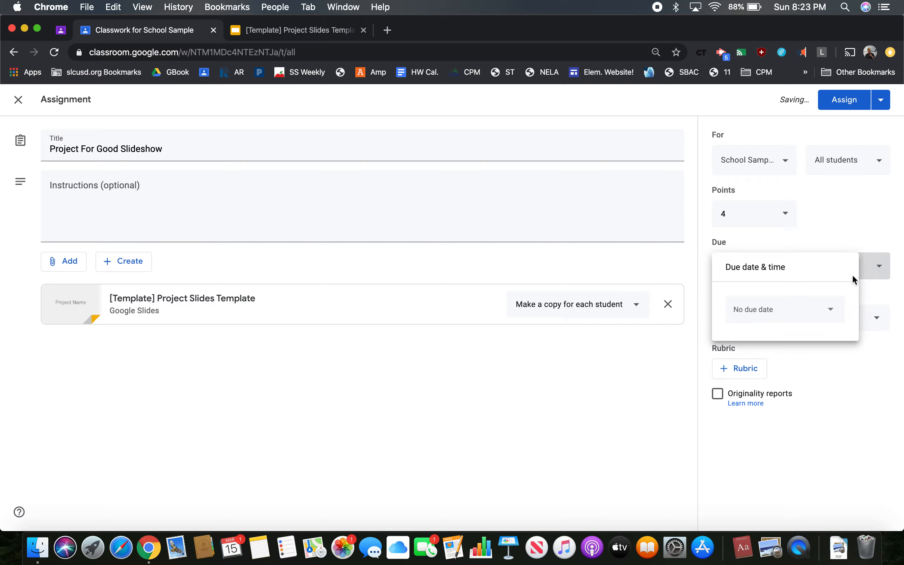
pyautogui.click(823, 310)
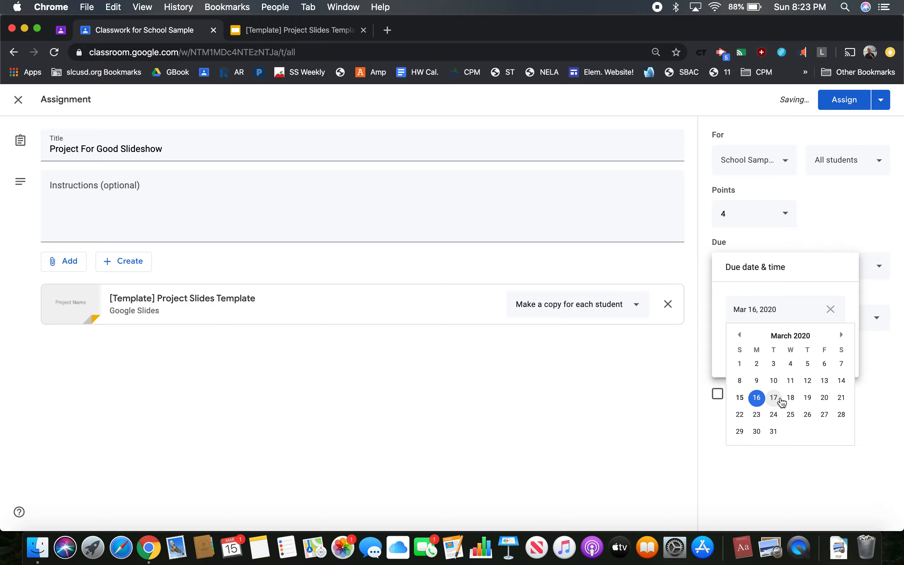
pyautogui.click(790, 399)
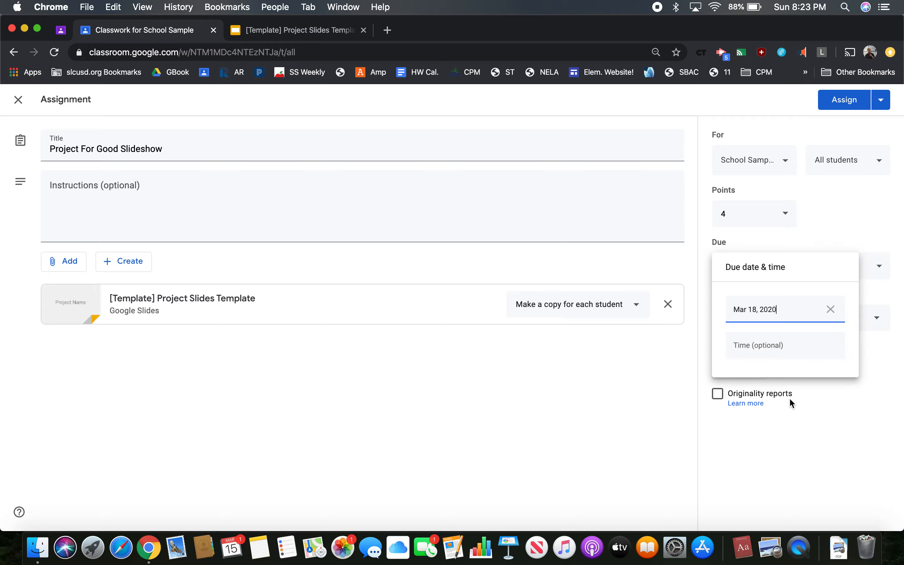
pyautogui.click(785, 347)
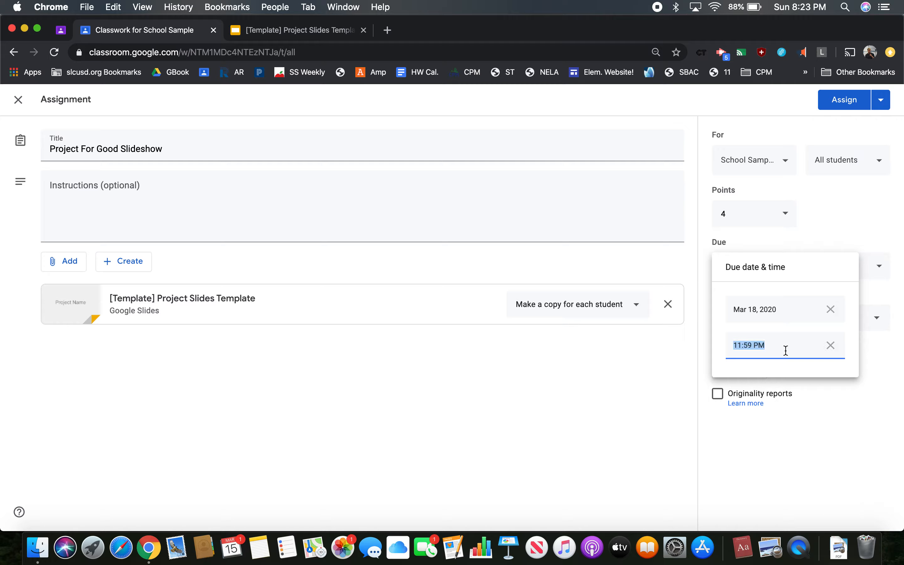
pyautogui.click(830, 347)
pyautogui.click(882, 368)
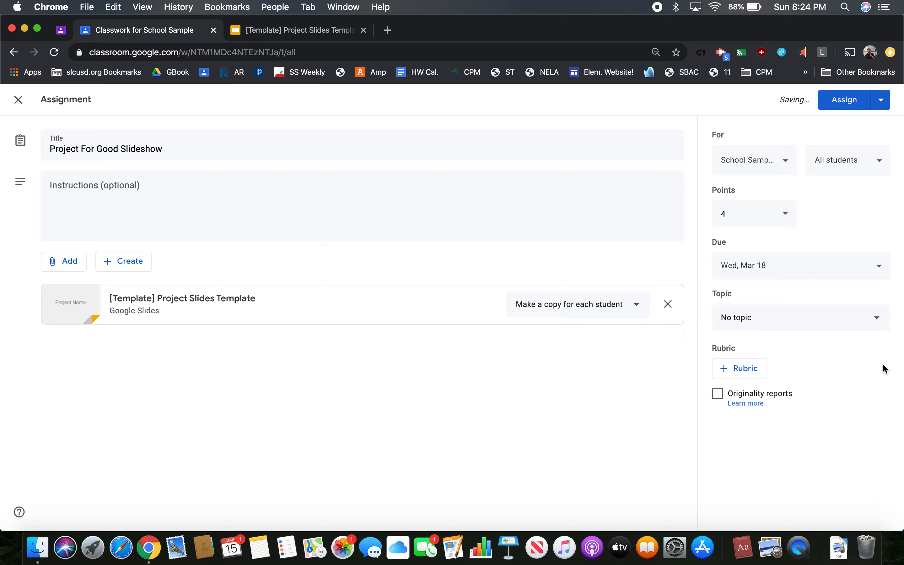
# Step: File the assignment under the Writing topic and view the options for adding a rubric without choosing one
pyautogui.click(866, 318)
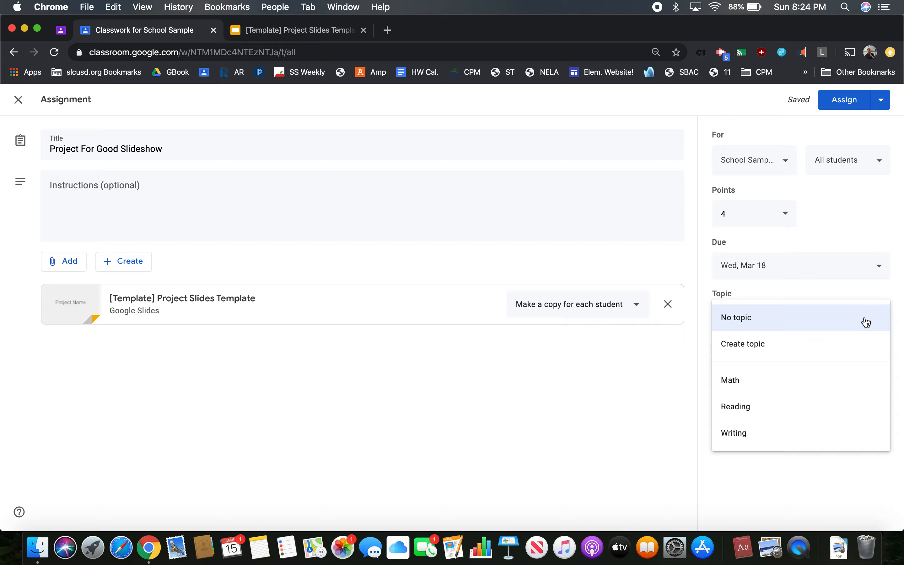
pyautogui.click(797, 432)
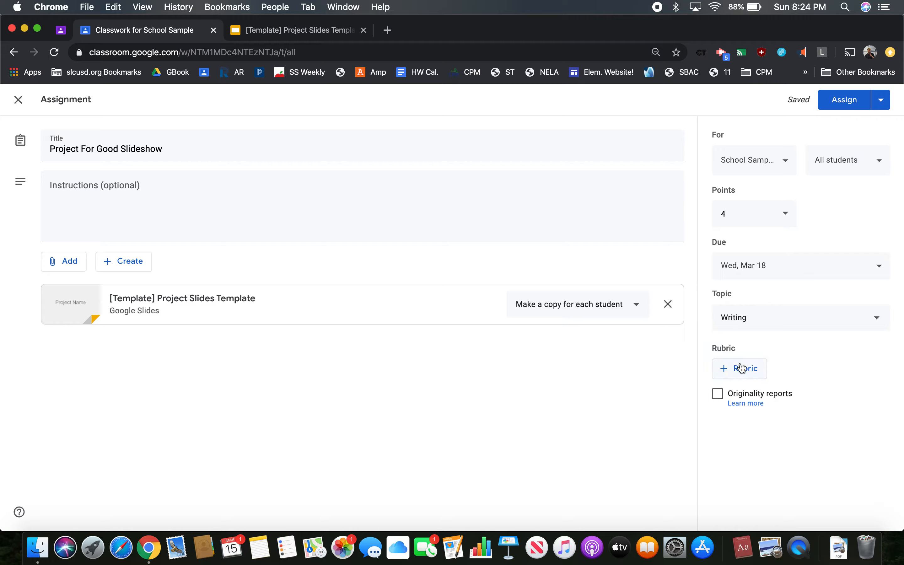
pyautogui.click(742, 376)
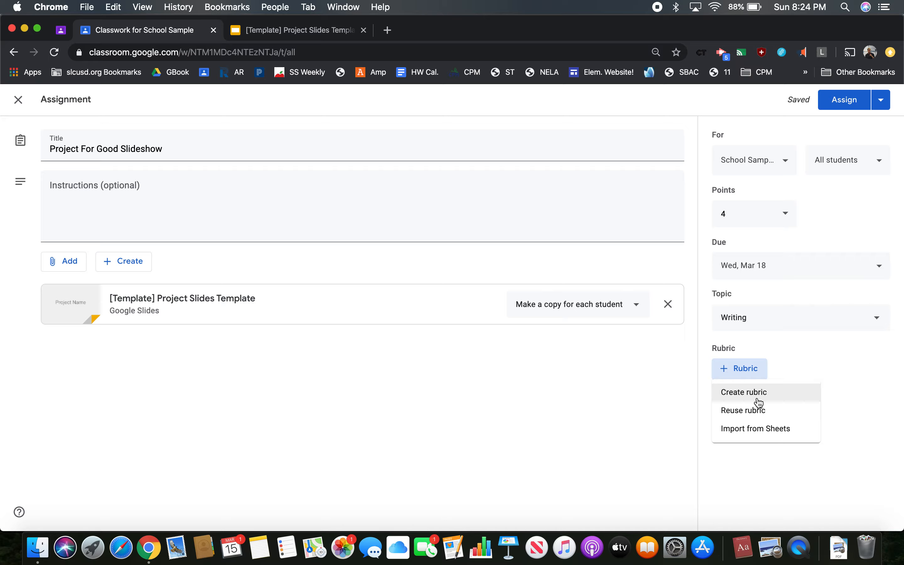
pyautogui.click(800, 367)
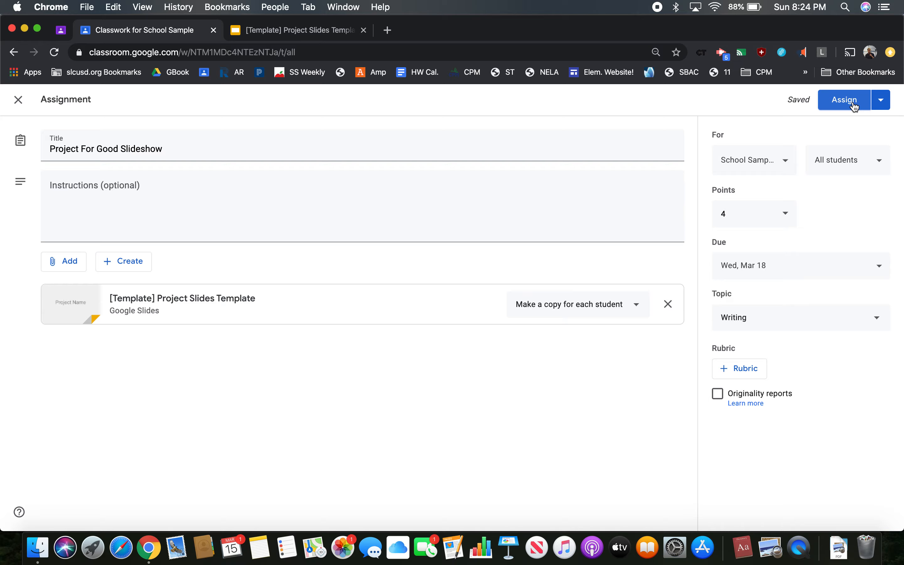
# Step: Schedule the Project For Good Slideshow assignment to post on Mar 17, 2020 at 8:00 AM
pyautogui.click(882, 111)
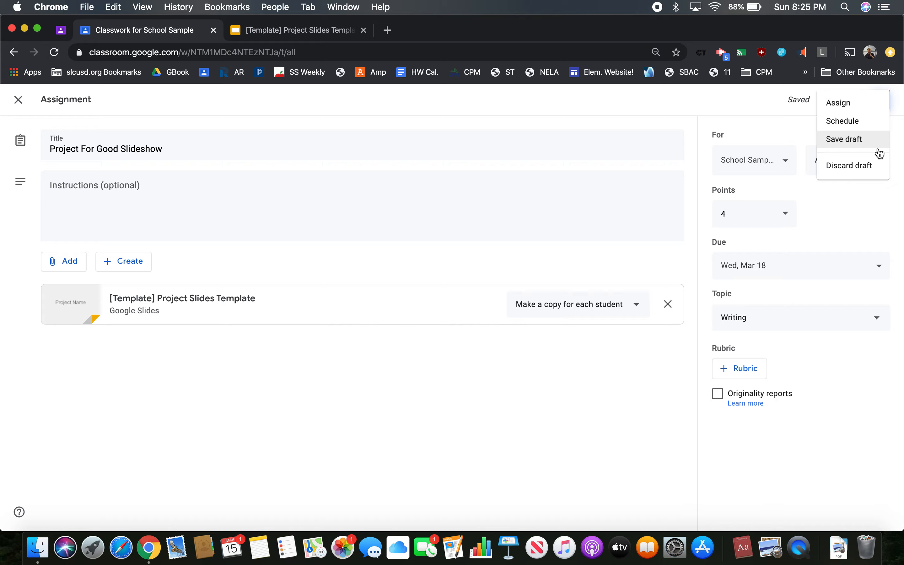
pyautogui.click(870, 121)
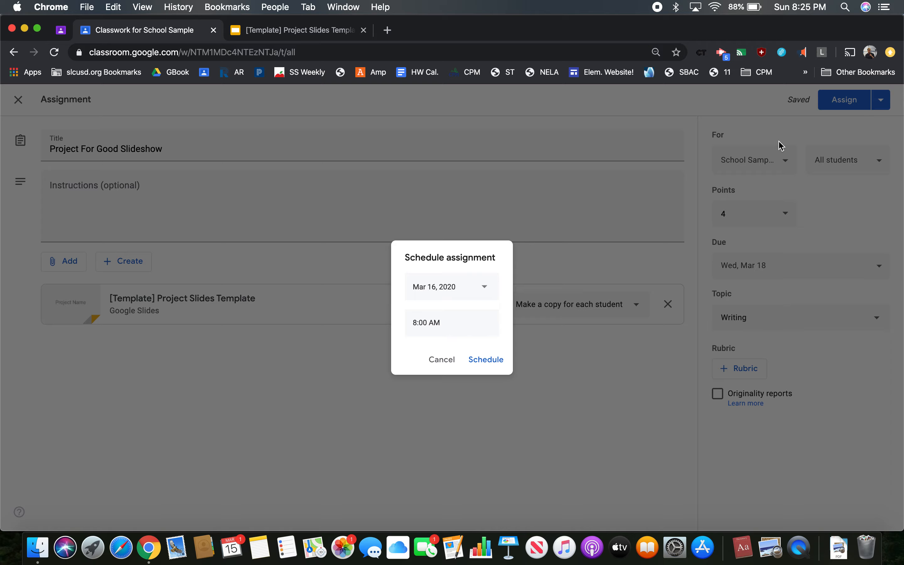
pyautogui.click(483, 290)
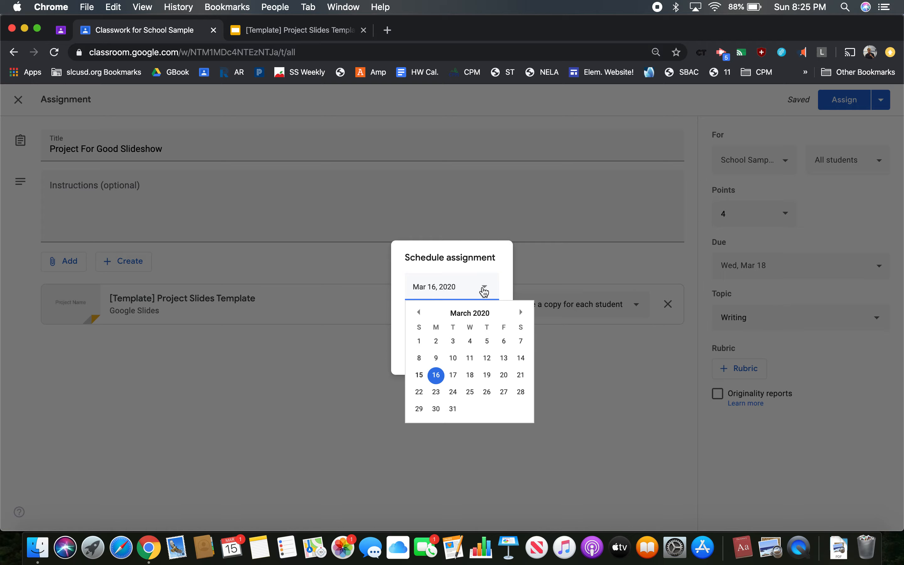
pyautogui.click(452, 375)
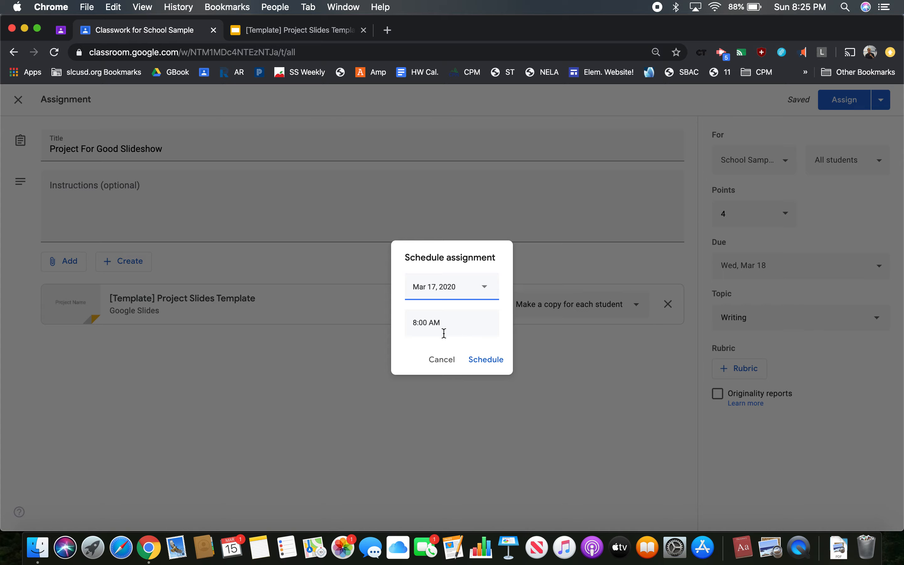
pyautogui.click(490, 292)
pyautogui.click(452, 375)
pyautogui.click(453, 324)
pyautogui.click(426, 324)
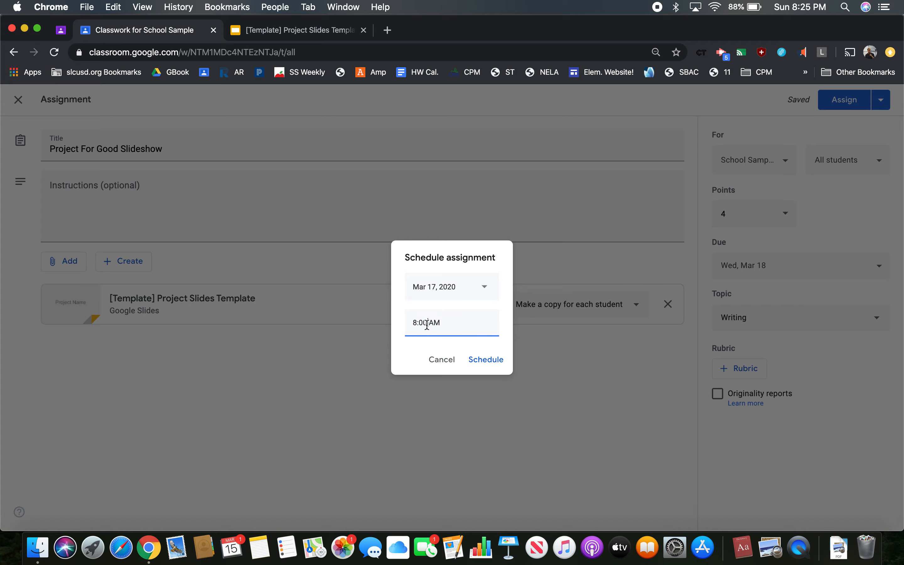
pyautogui.click(479, 361)
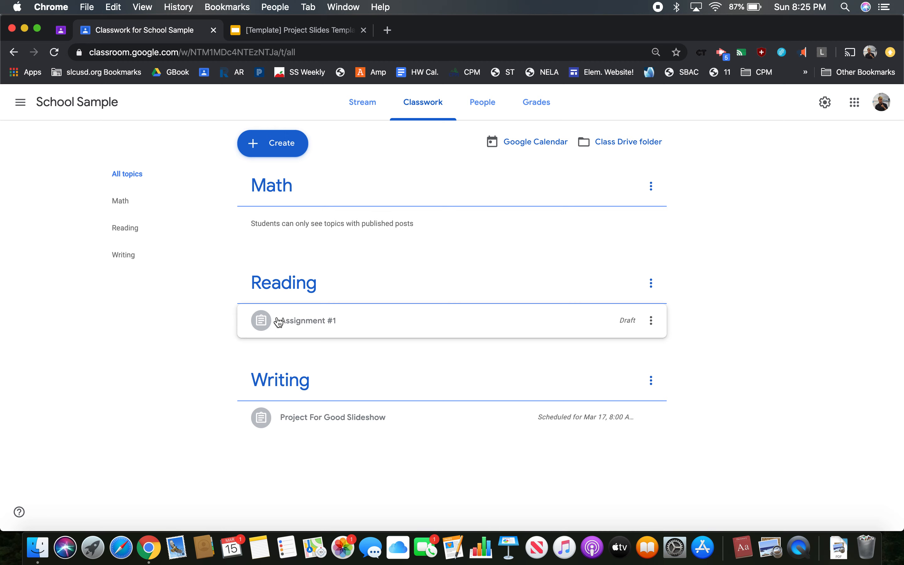
# Step: Open the draft Assignment #1 under Reading, assign it to the students immediately, and view the class stream
pyautogui.click(651, 320)
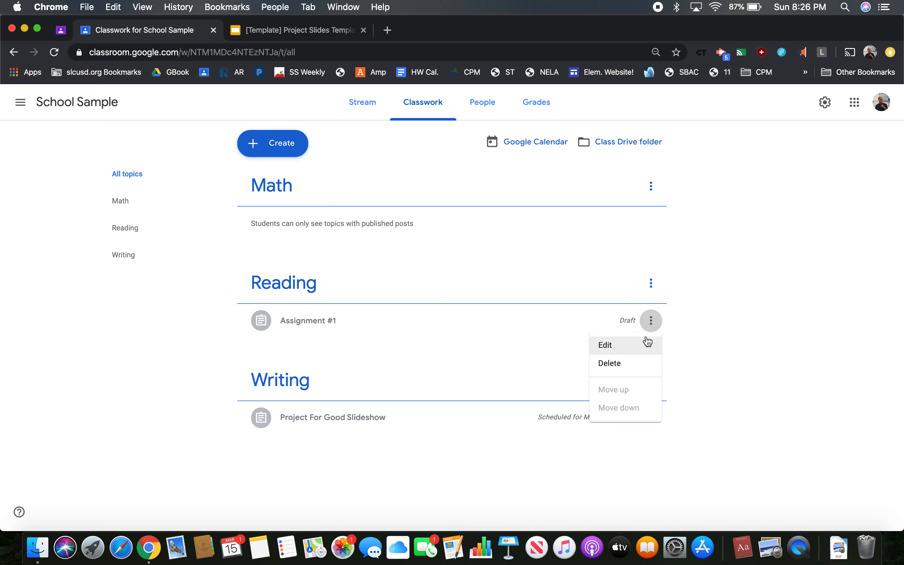
pyautogui.click(639, 347)
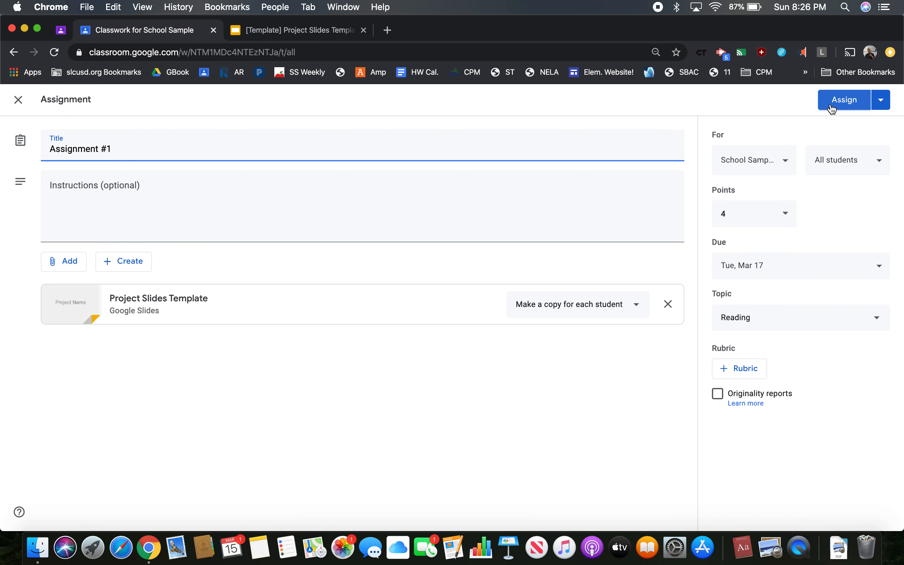
pyautogui.click(832, 108)
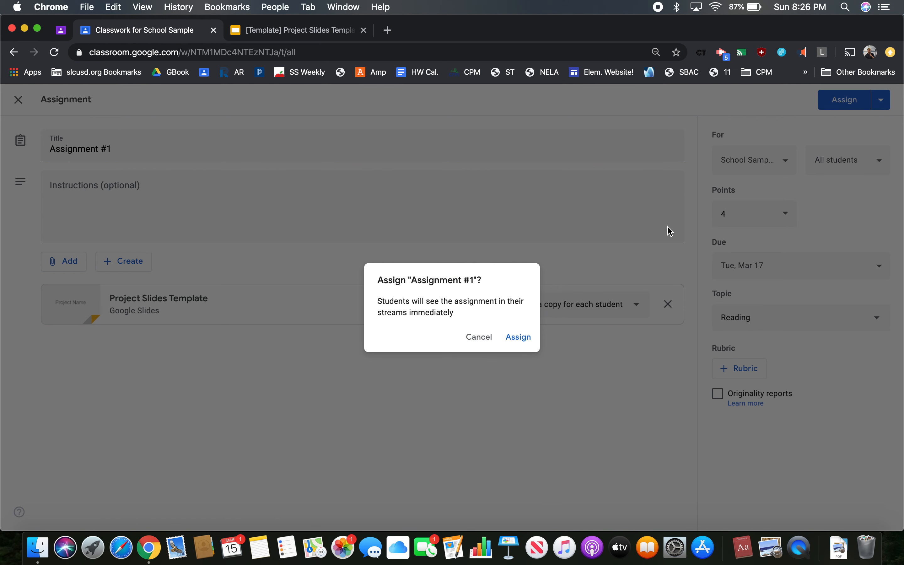
pyautogui.click(519, 338)
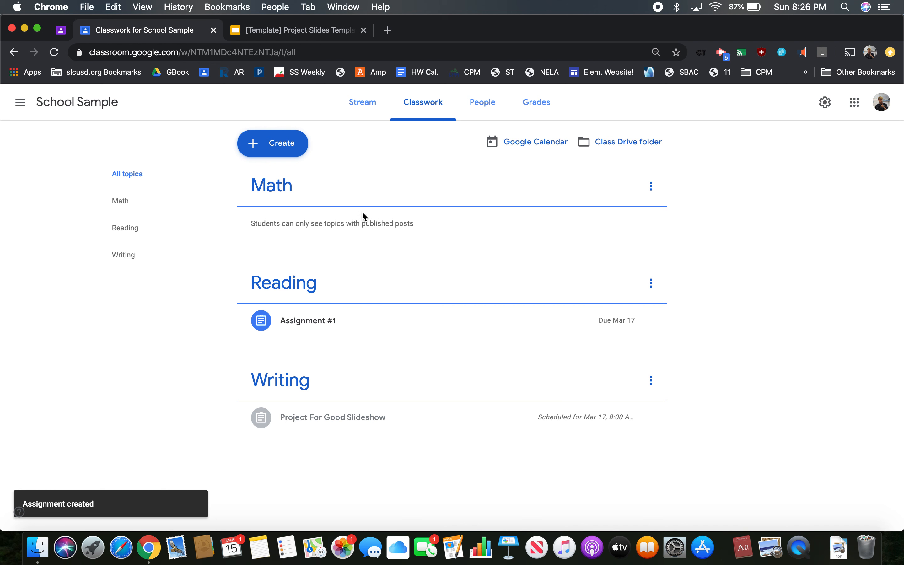
pyautogui.click(362, 104)
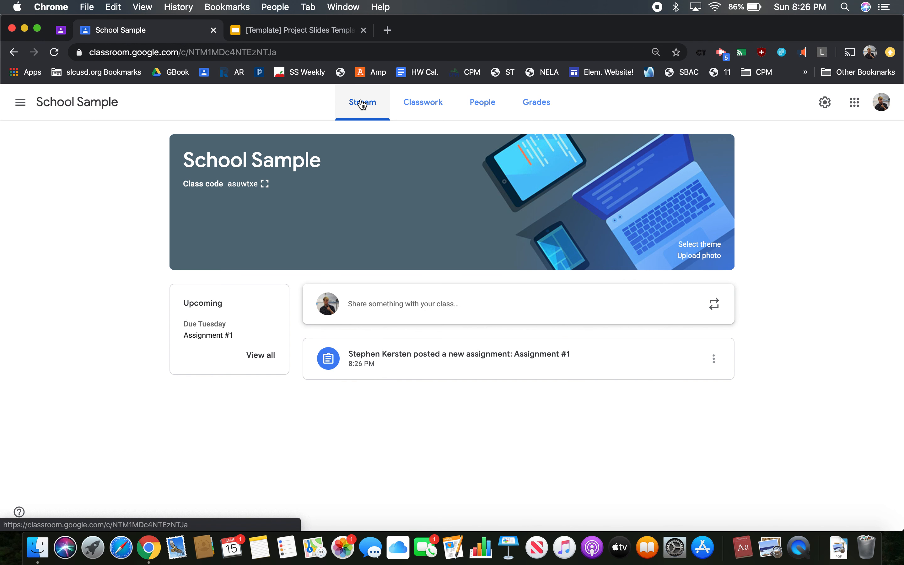